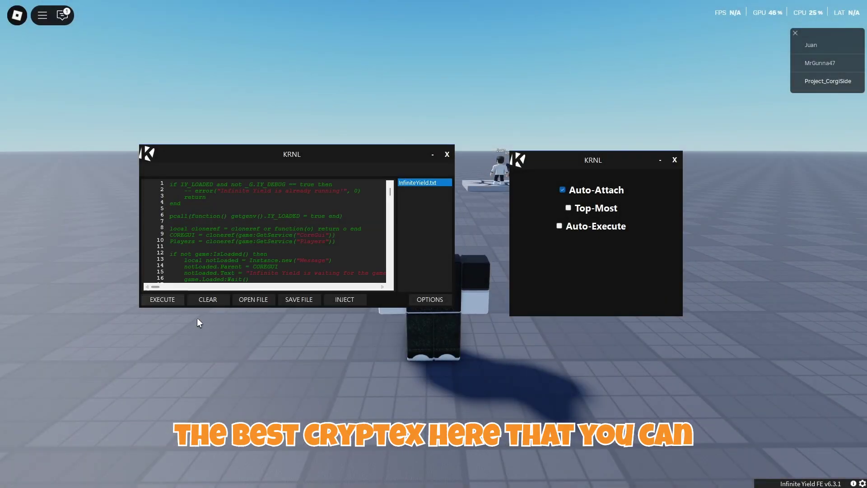
- Clear the script editor and load InfiniteYield.txt from the scripts folder
click(213, 302)
click(254, 299)
click(252, 216)
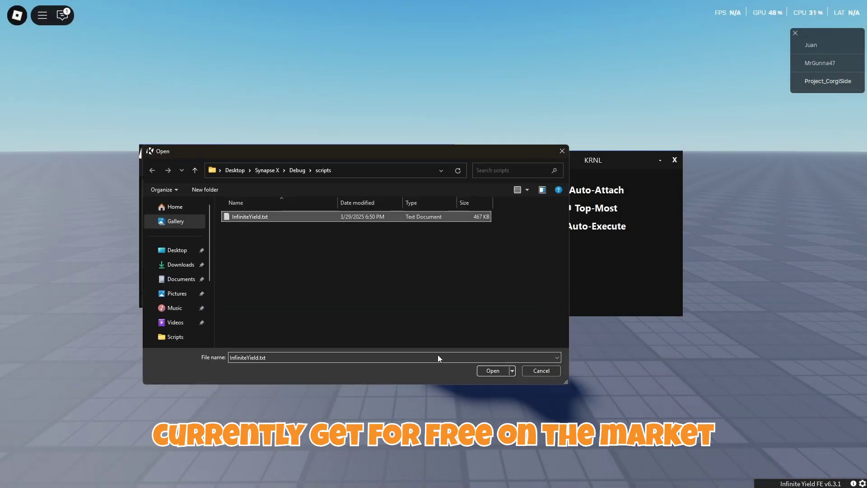
click(497, 374)
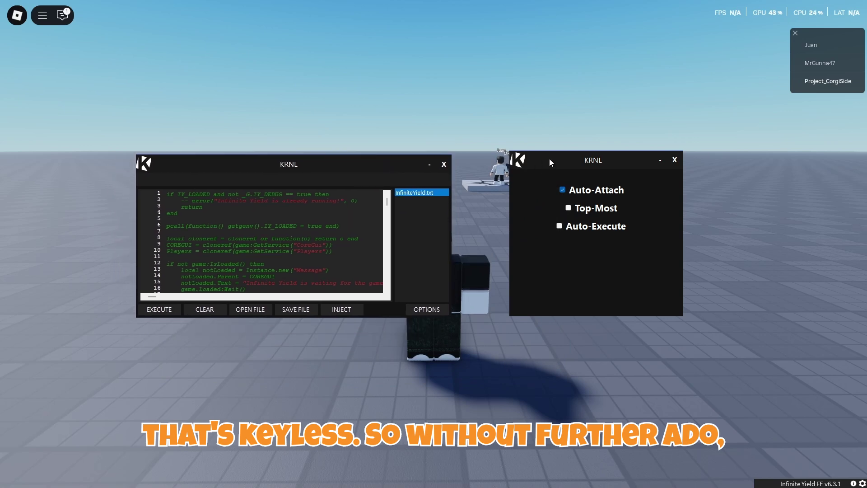
drag(549, 158, 519, 173)
click(547, 221)
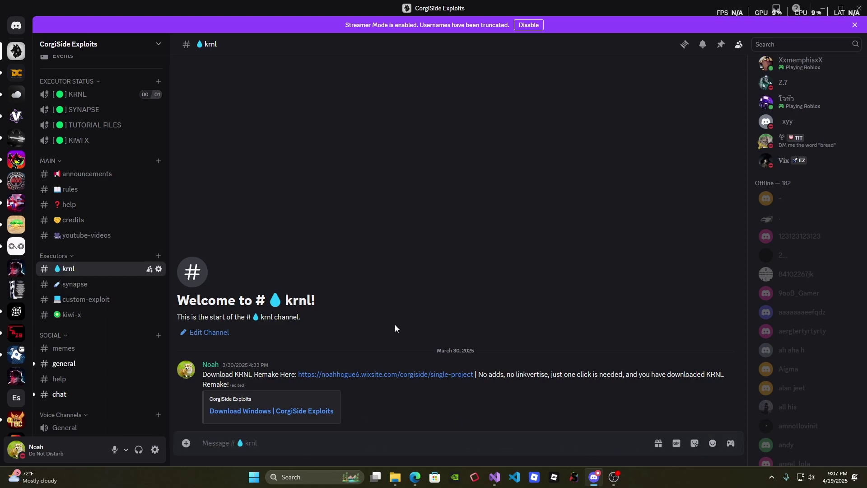
- Open the KRNL download page linked in the Discord krnl channel and download the Windows version
click(389, 375)
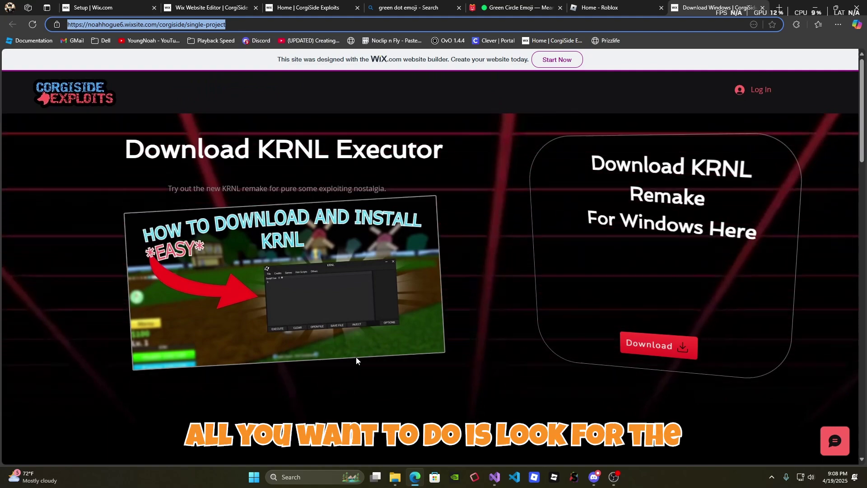
scroll(356, 361, down, 3)
scroll(356, 360, up, 3)
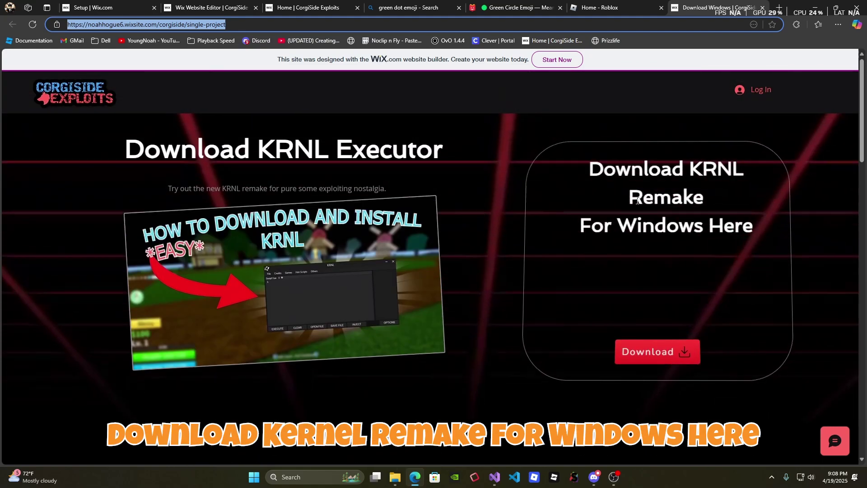
double_click(658, 193)
click(689, 245)
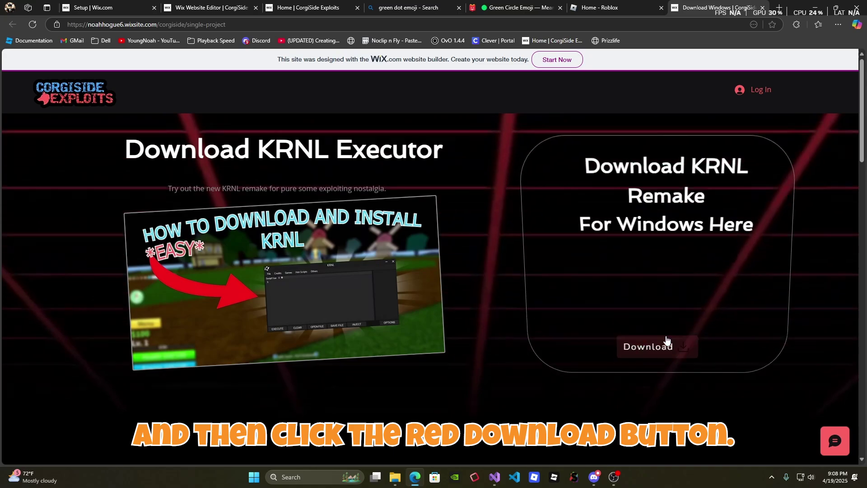
click(663, 347)
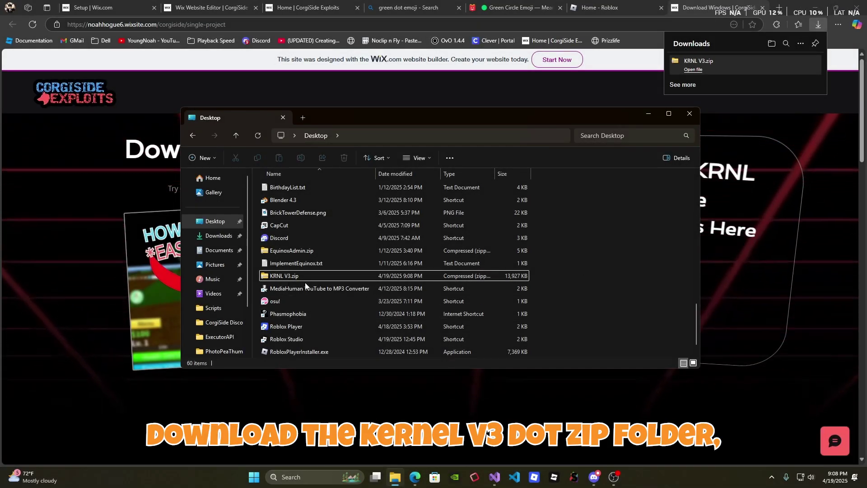
- Extract KRNL V3.zip to a KRNL V3 folder on the Desktop
right_click(334, 273)
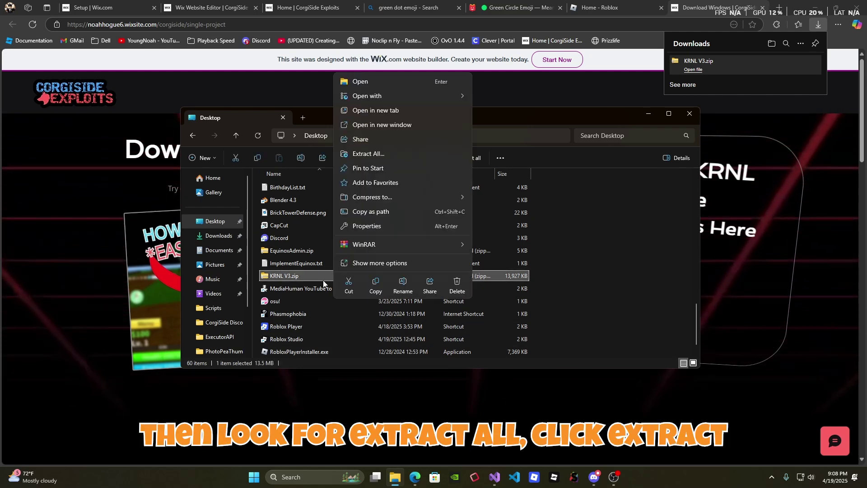
click(397, 153)
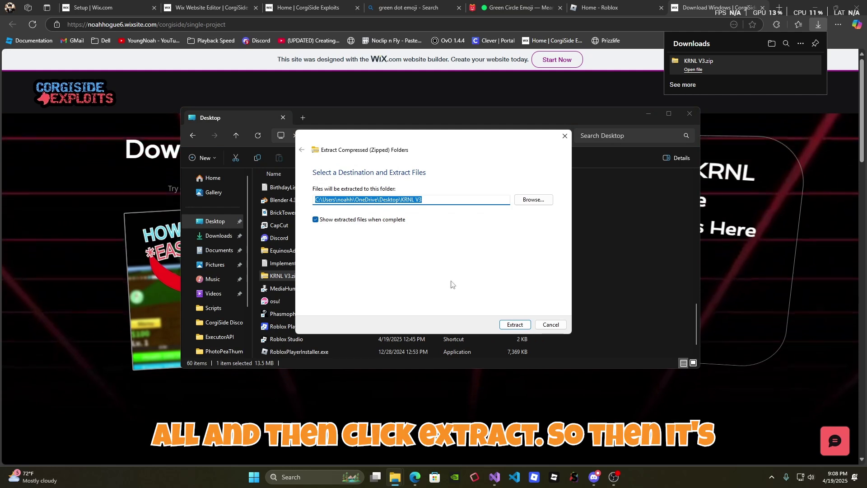
click(514, 325)
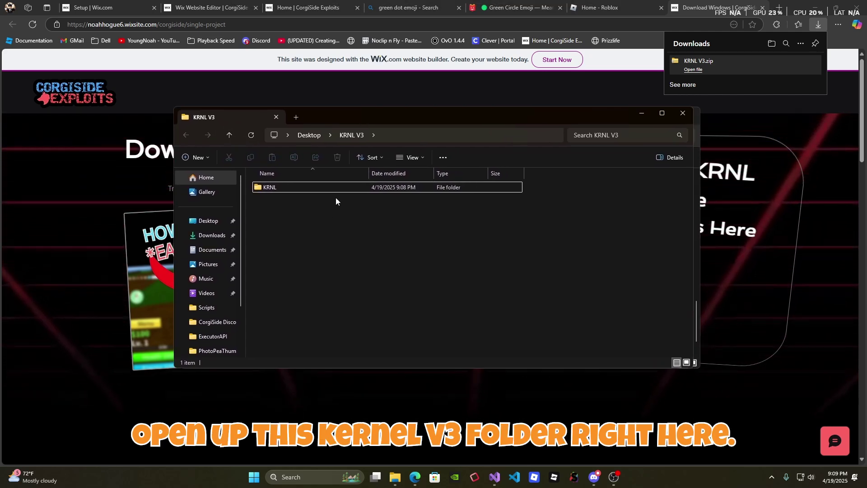
- Launch KRNL Bootstrapper.exe from the extracted KRNL folder, allowing it past the SmartScreen block
double_click(290, 188)
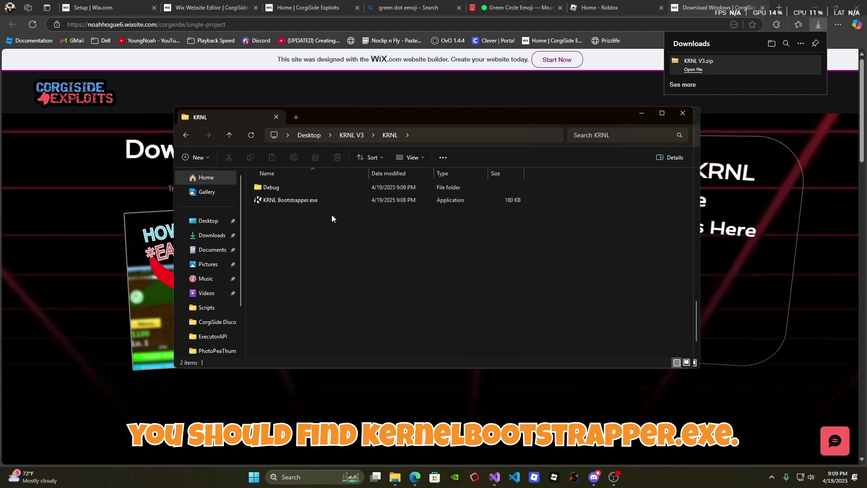
double_click(307, 201)
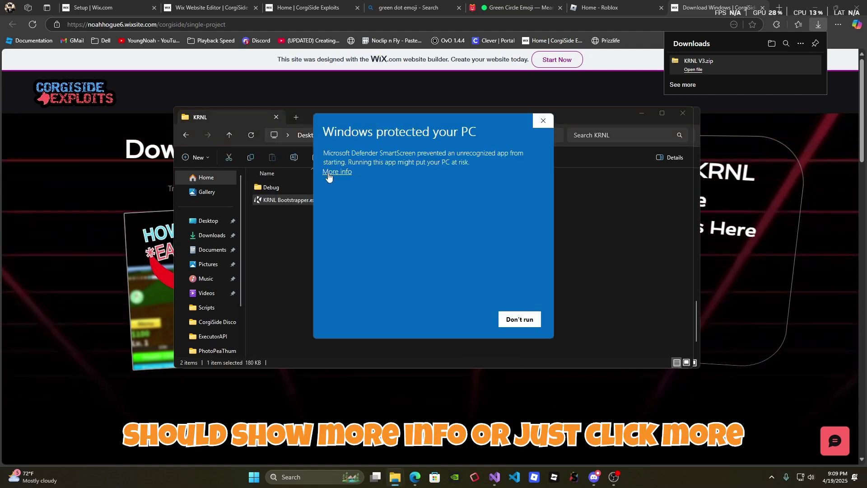
drag(392, 124, 373, 120)
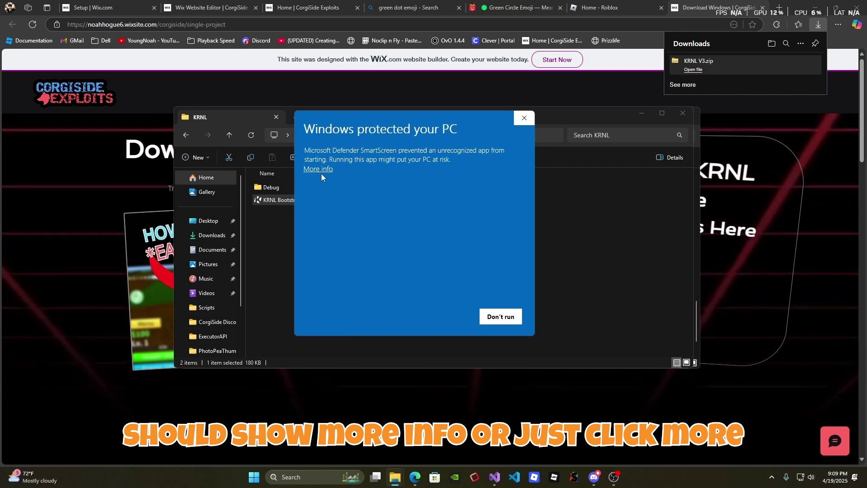
click(444, 318)
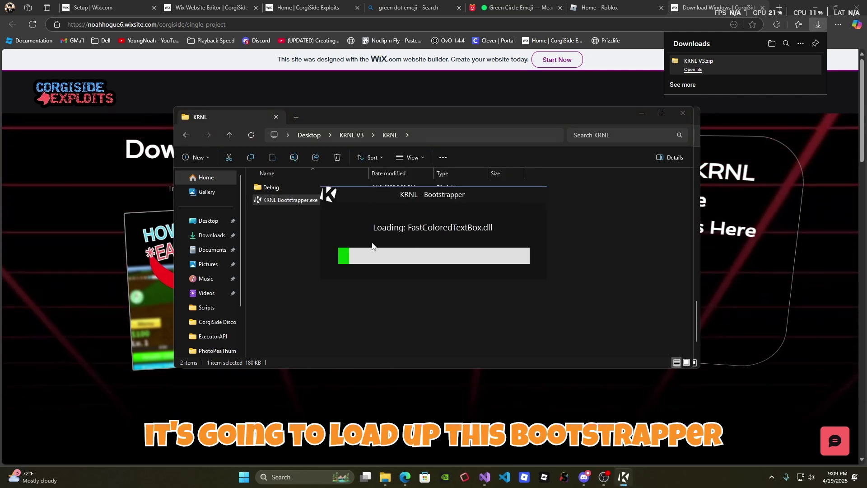
- Bring up the Virus & threat protection page in Windows Security
key(super)
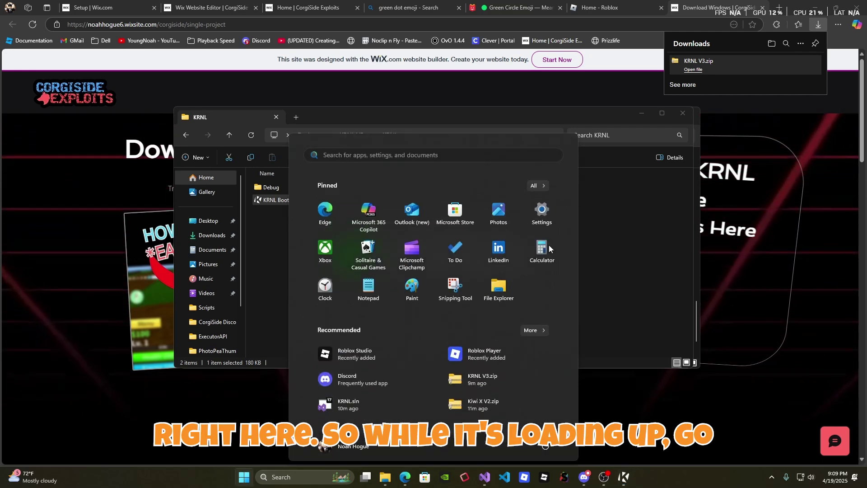
text(viru)
click(549, 248)
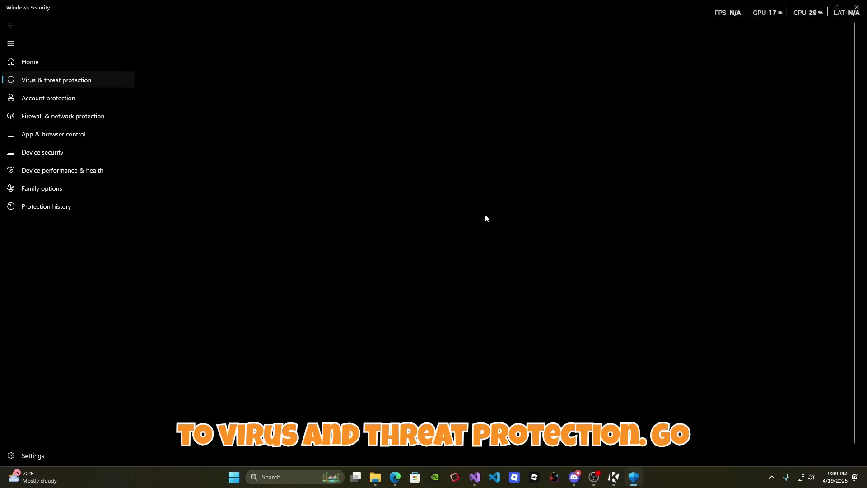
click(205, 281)
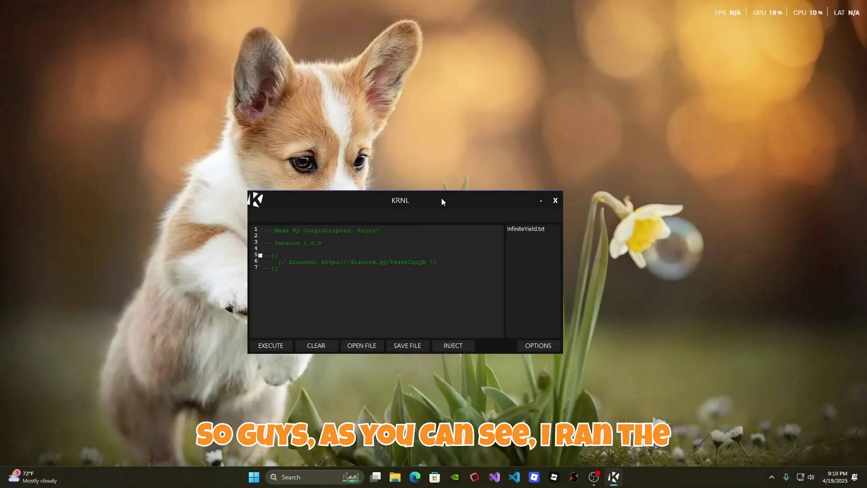
- Load InfiniteYield.txt from the KRNL script list into the editor and reposition the window
drag(442, 201, 468, 147)
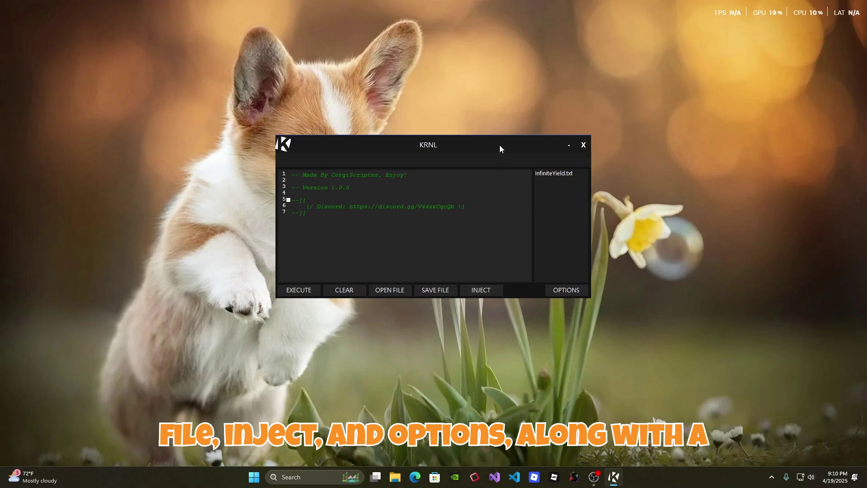
drag(500, 145, 444, 159)
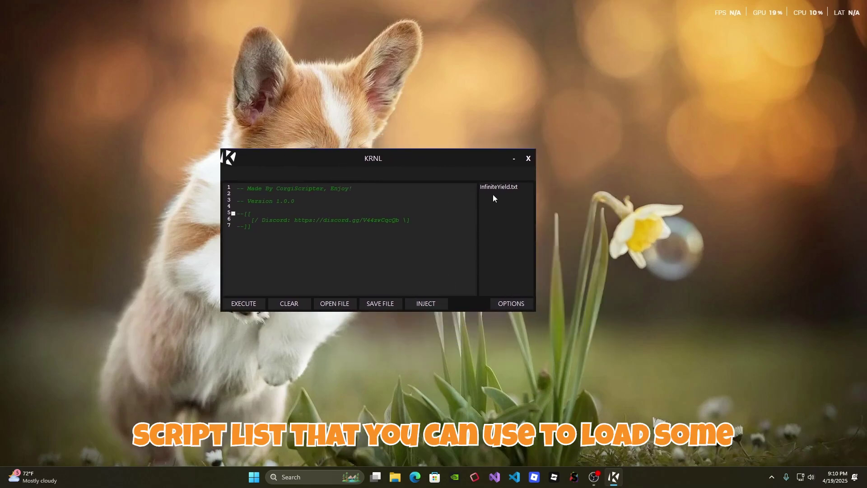
key(ctrl+a)
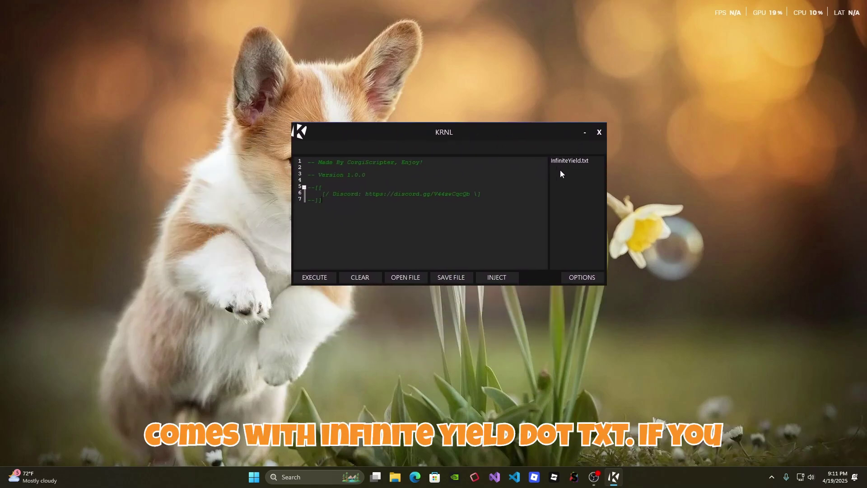
drag(522, 135, 501, 161)
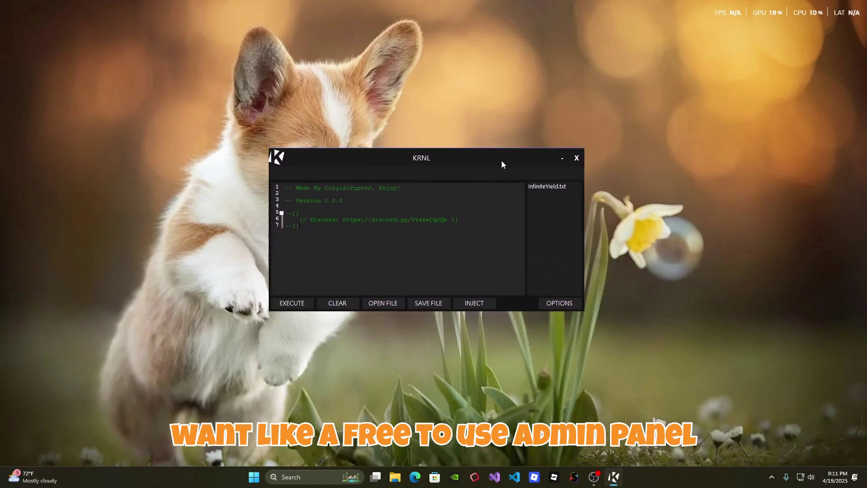
double_click(549, 185)
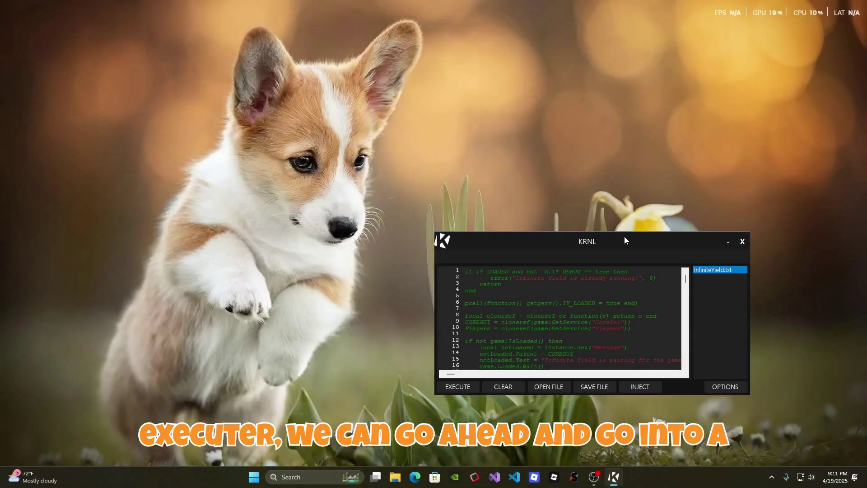
drag(619, 237, 479, 176)
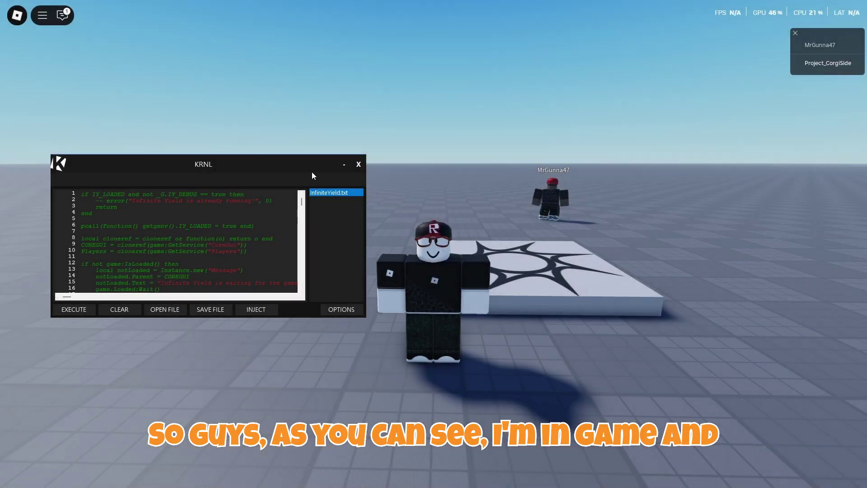
- Inject KRNL into the running Roblox game
drag(312, 172, 260, 161)
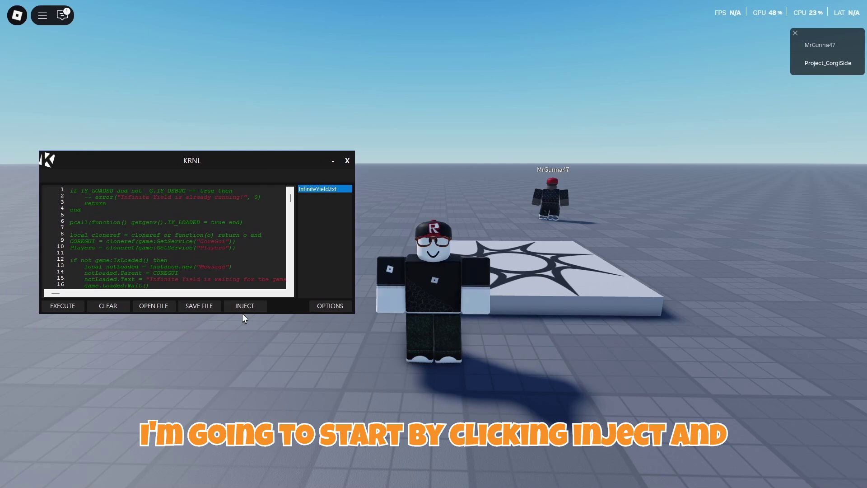
click(243, 310)
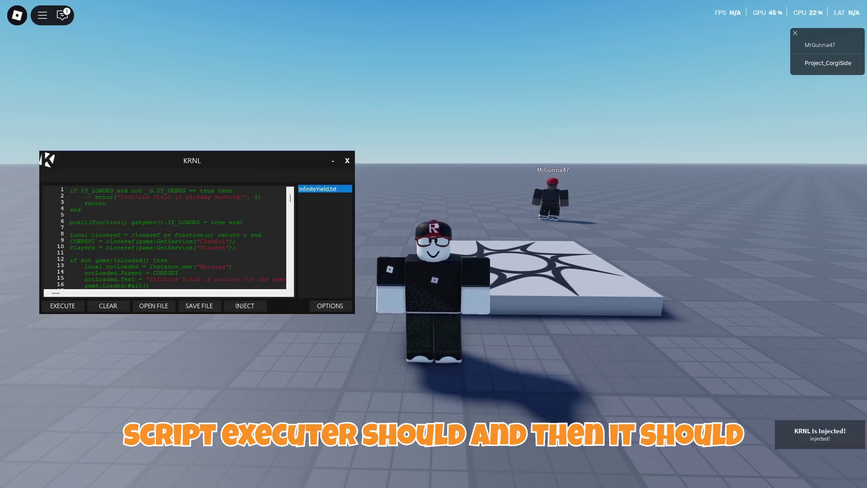
click(820, 430)
key(super)
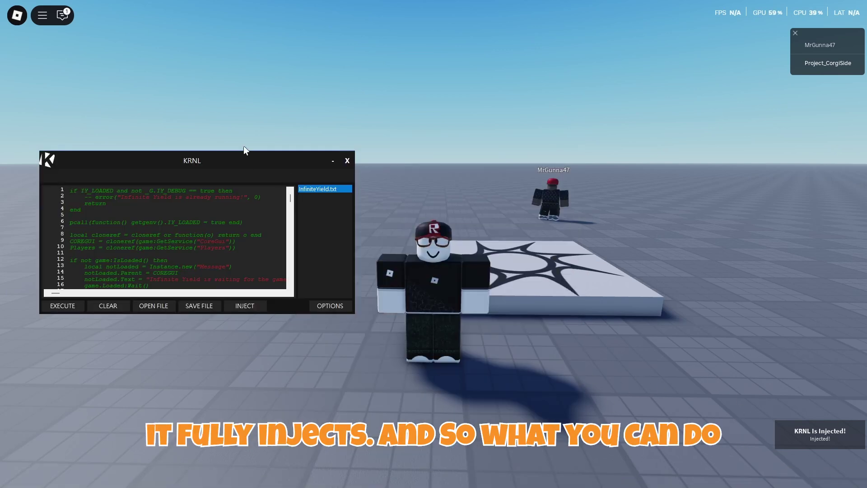
- Clear the KRNL editor and write the test script print "hi"
drag(244, 147, 741, 155)
click(597, 297)
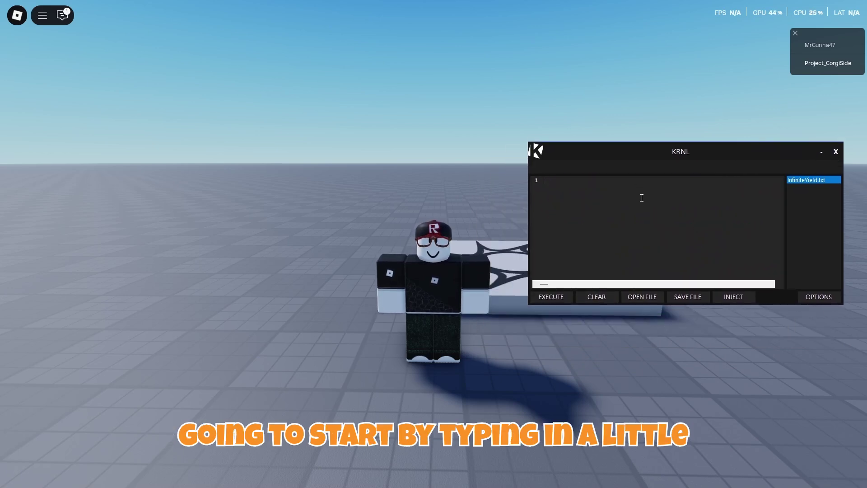
text(print("hi)
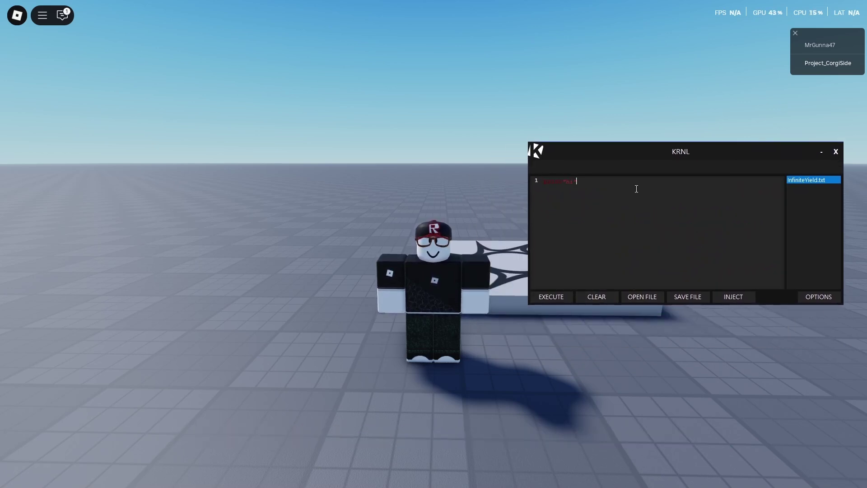
- Execute the print script and check its output in the Roblox developer console, closing the console when done
click(381, 232)
key(F9)
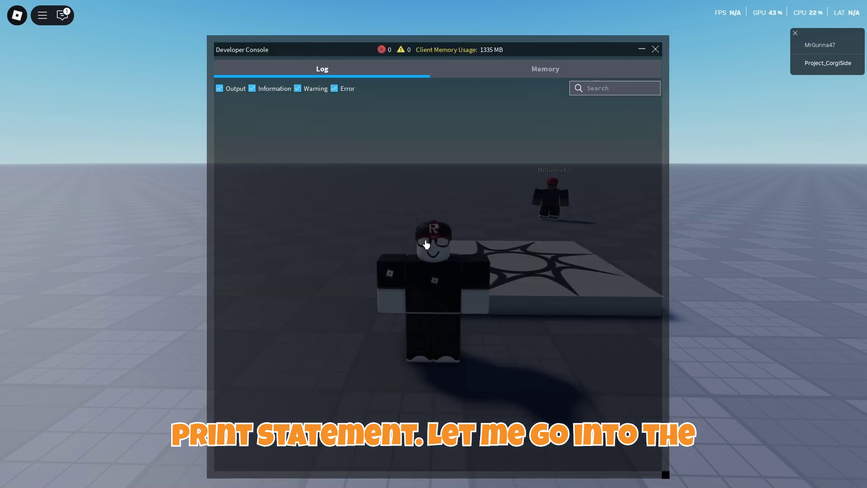
key(super)
click(614, 477)
drag(580, 150, 575, 171)
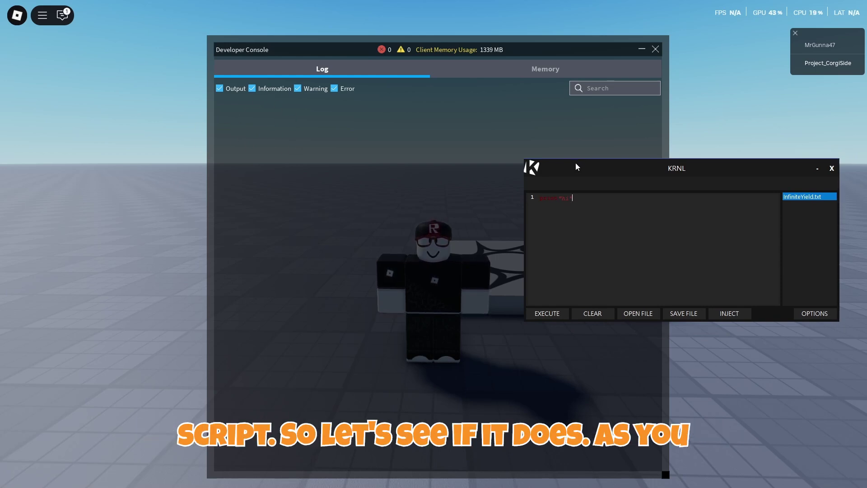
drag(575, 168, 342, 240)
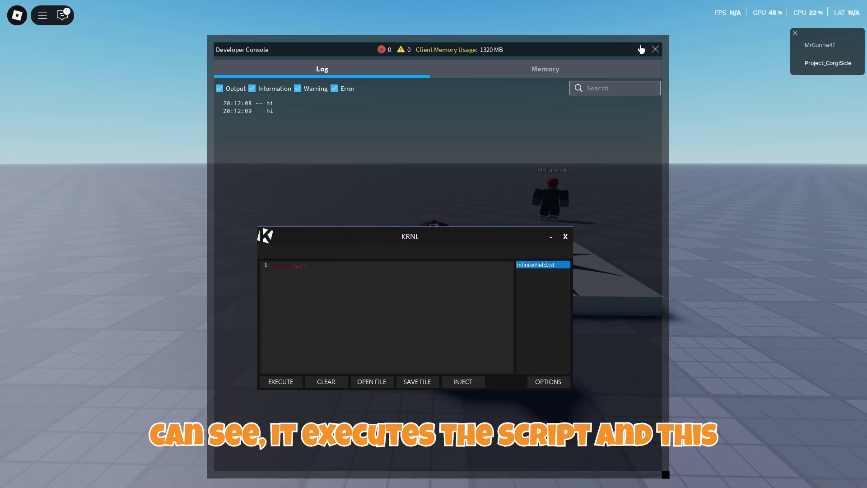
click(655, 50)
click(655, 49)
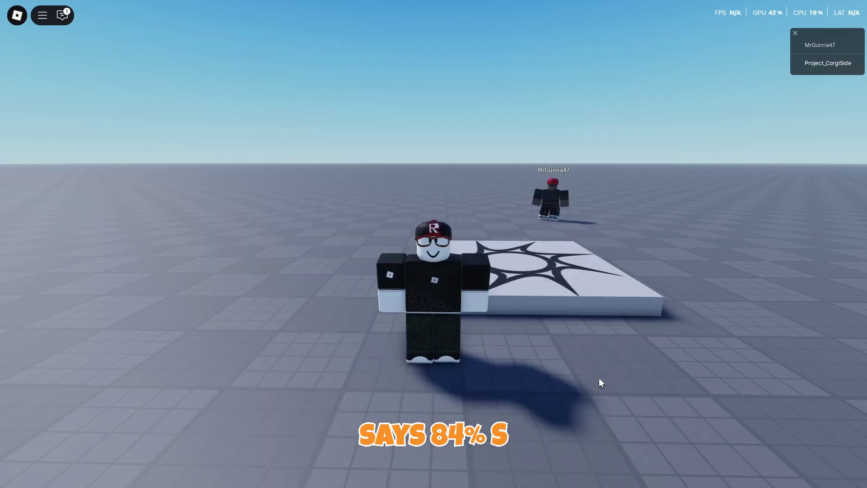
- Bring KRNL back over the game, load InfiniteYield.txt from the script list and execute it
key(super)
click(613, 477)
mouse_move(482, 235)
mouse_down()
mouse_move(503, 254)
mouse_move(474, 222)
mouse_up()
double_click(515, 251)
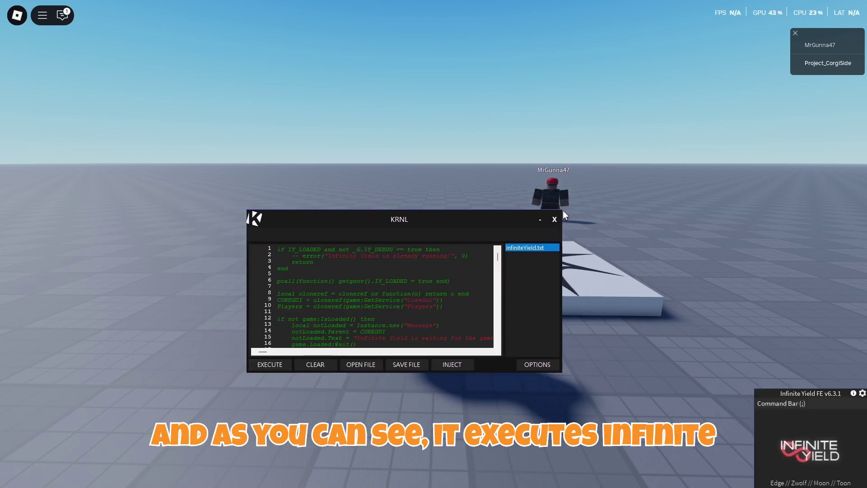
- Minimize KRNL, run the fly command in the Infinite Yield command bar and try moving the character
click(539, 220)
click(779, 403)
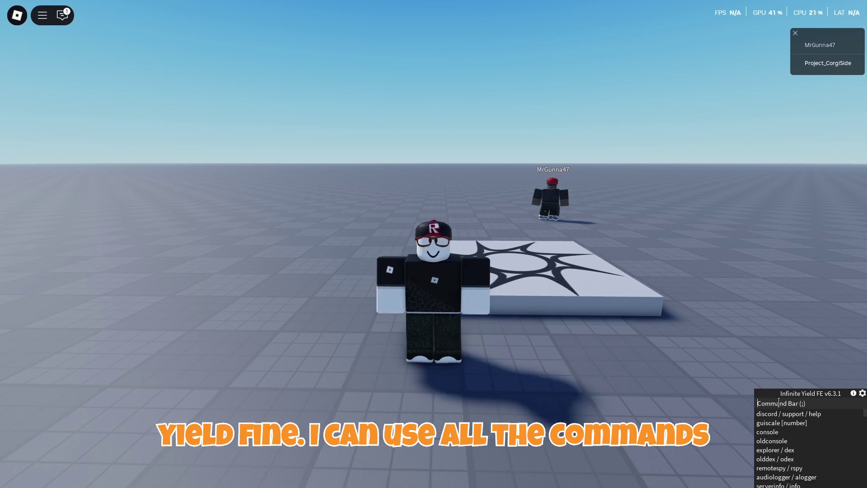
text(fly)
key(Return)
key(s)
key(d)
key(a)
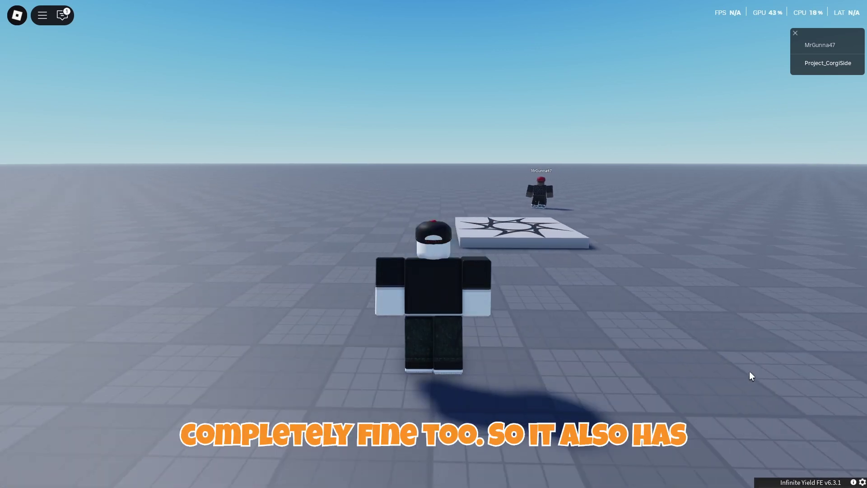
- Run the unfly command in the Infinite Yield command bar and walk the character backward
key(semicolon)
text(unfly)
key(Return)
key(s)
- Bring KRNL back over the game and clear its script editor
key(super)
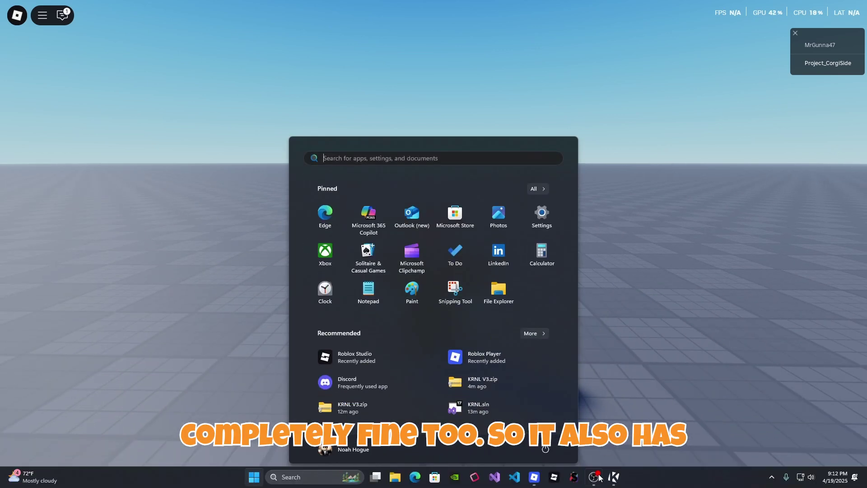
click(613, 477)
click(313, 365)
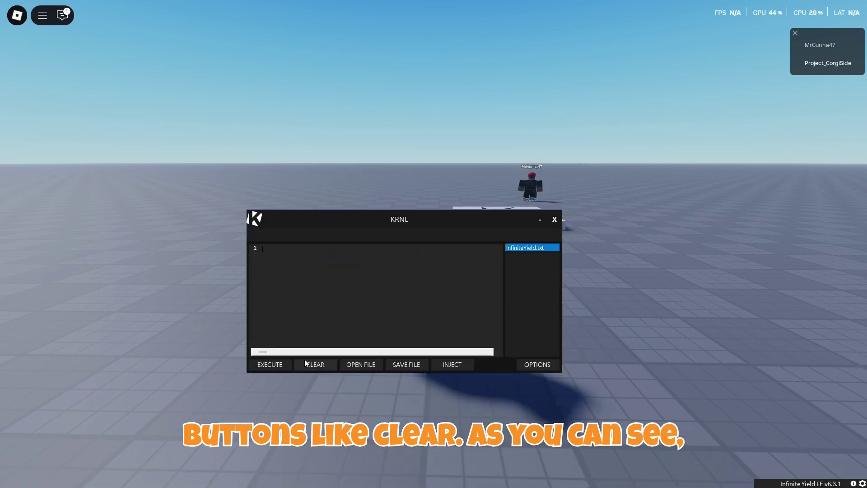
- Write a short line of random sample text in the empty KRNL editor to check its syntax highlighting
click(341, 345)
text(fasfas)
key(Return)
key(Return)
text(asd)
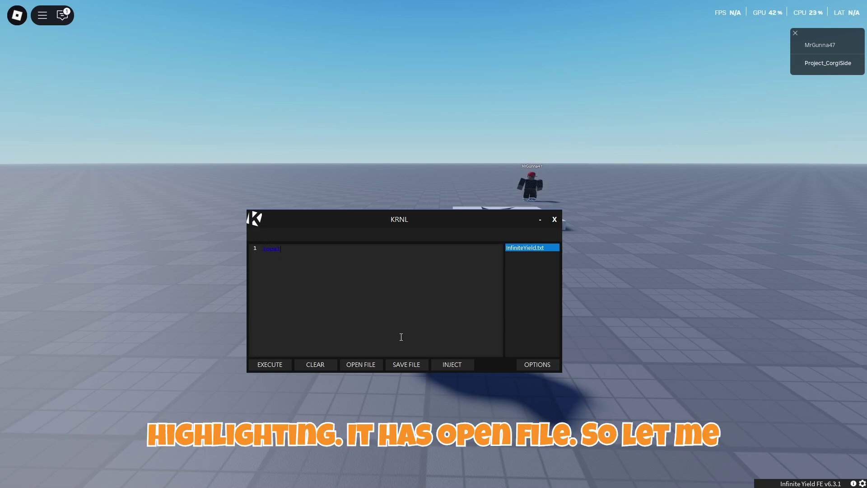
- Open InfiniteYield.txt from the scripts folder in the KRNL editor
click(356, 366)
click(373, 281)
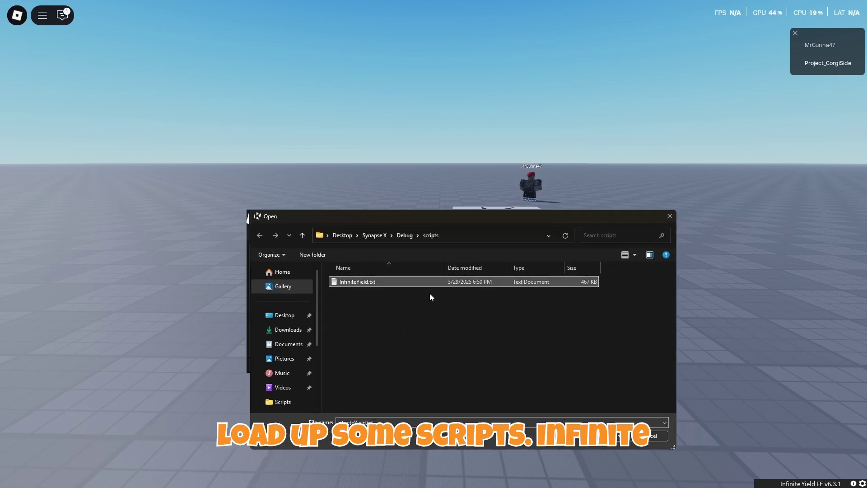
drag(355, 222, 481, 183)
click(728, 401)
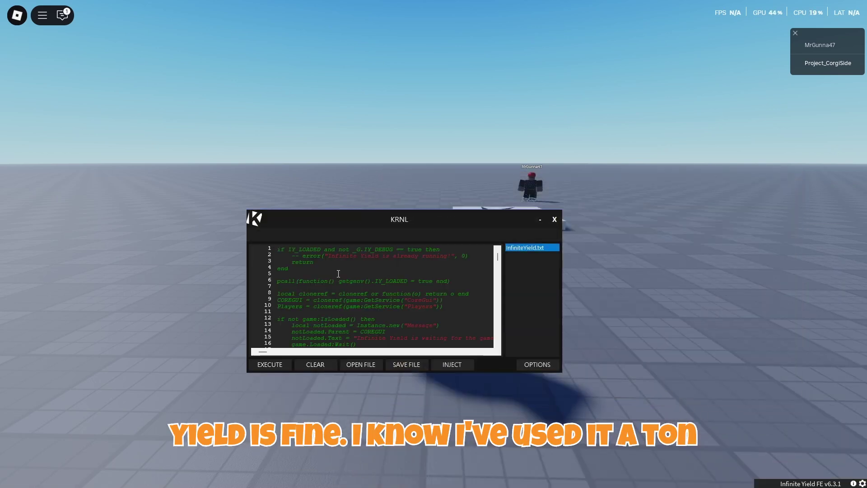
- Enter asdf as the file name for saving the loaded script in the scripts folder, and close the dialog without saving
drag(343, 218, 345, 178)
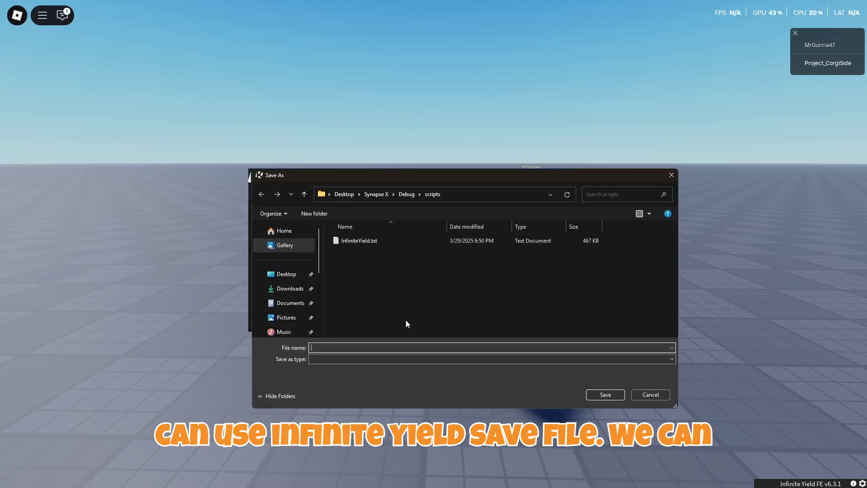
text(asdf)
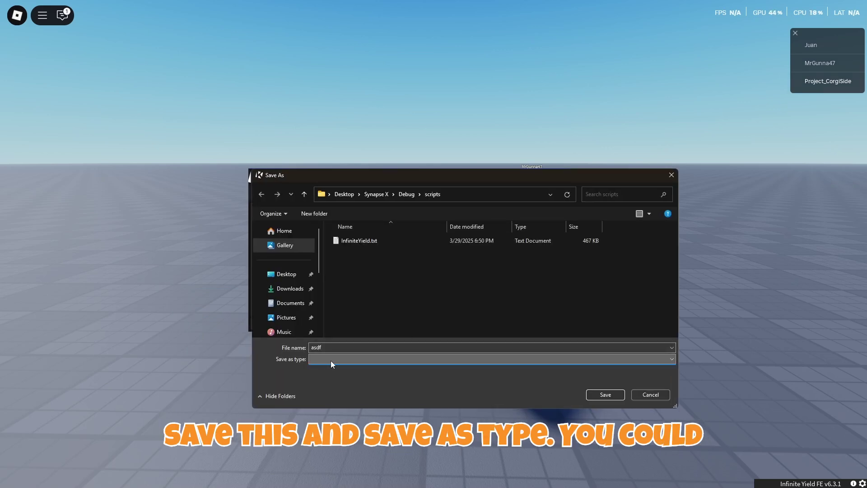
drag(488, 175, 347, 215)
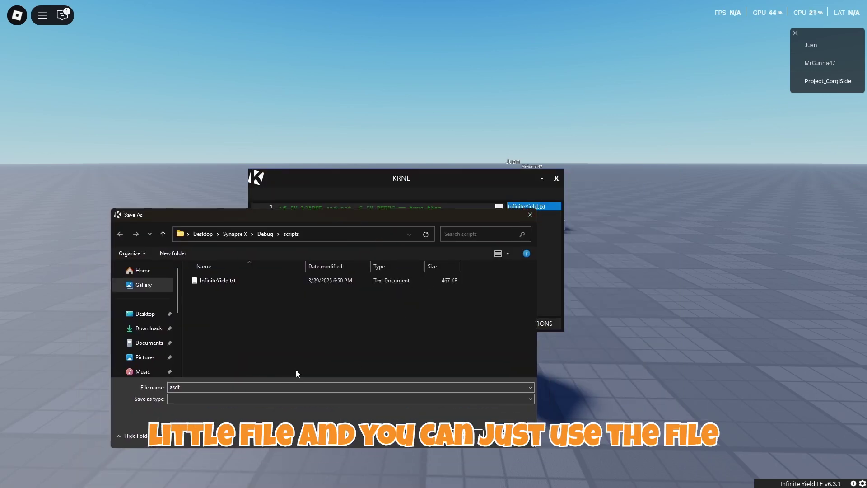
click(530, 219)
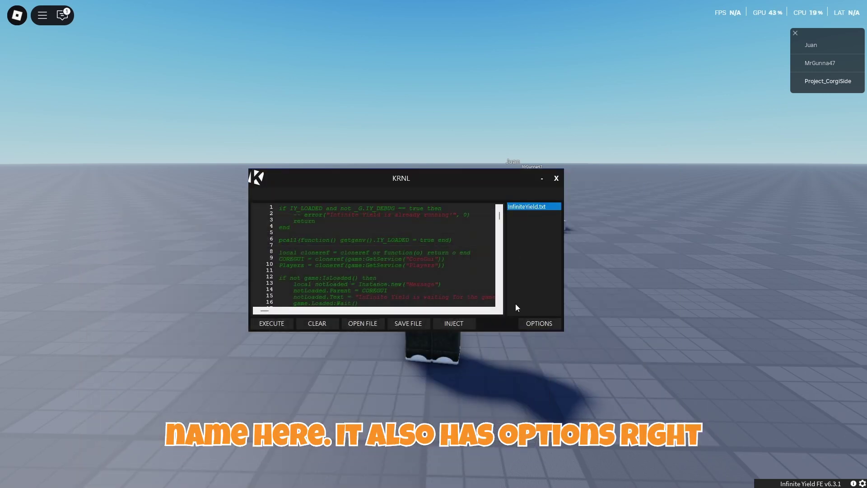
- Open the KRNL options beside the main window and review the Auto-Attach, Top-Most and Auto-Execute settings
click(525, 323)
drag(128, 28, 701, 182)
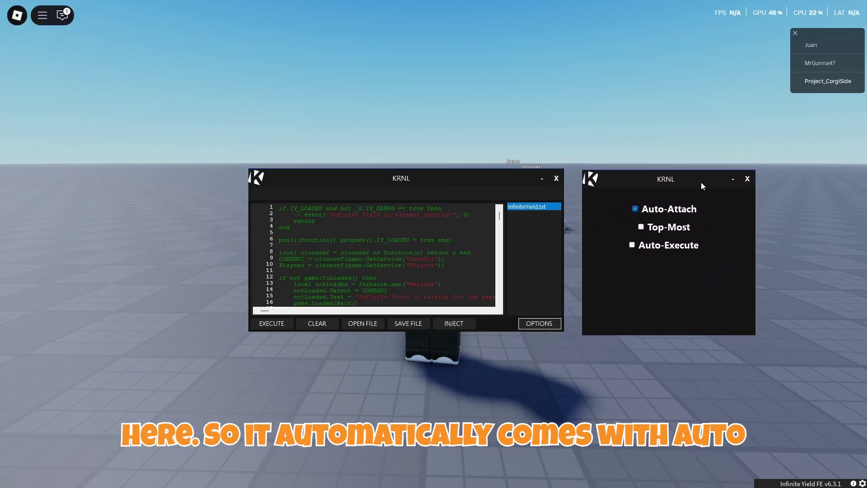
mouse_move(622, 186)
mouse_down()
mouse_move(626, 208)
mouse_move(616, 183)
mouse_up()
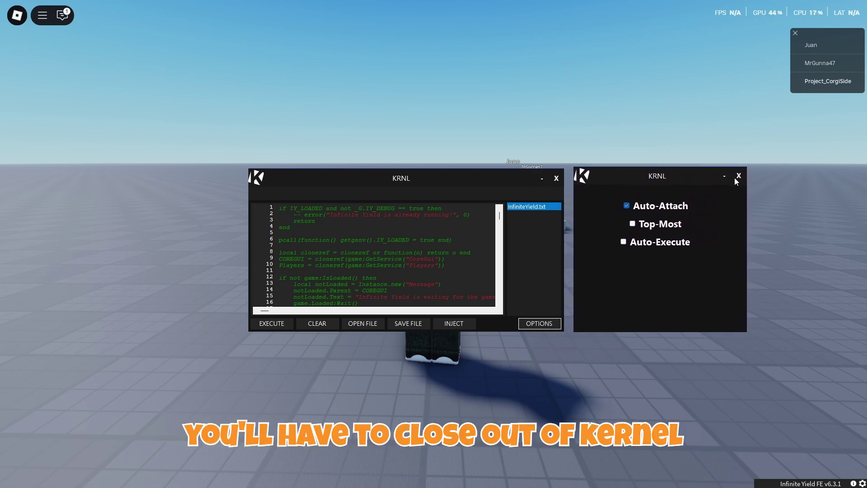
mouse_move(502, 189)
mouse_down()
mouse_move(453, 189)
mouse_move(498, 183)
mouse_up()
mouse_move(597, 182)
mouse_down()
mouse_move(635, 181)
mouse_move(596, 182)
mouse_up()
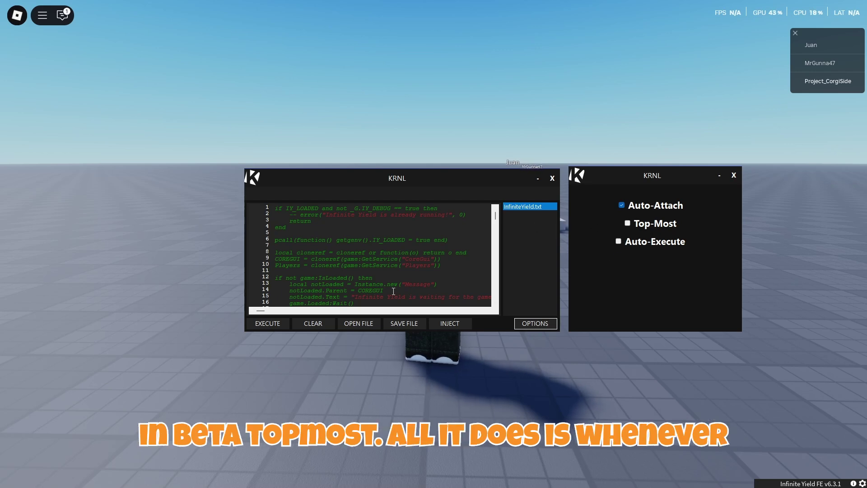
key(super)
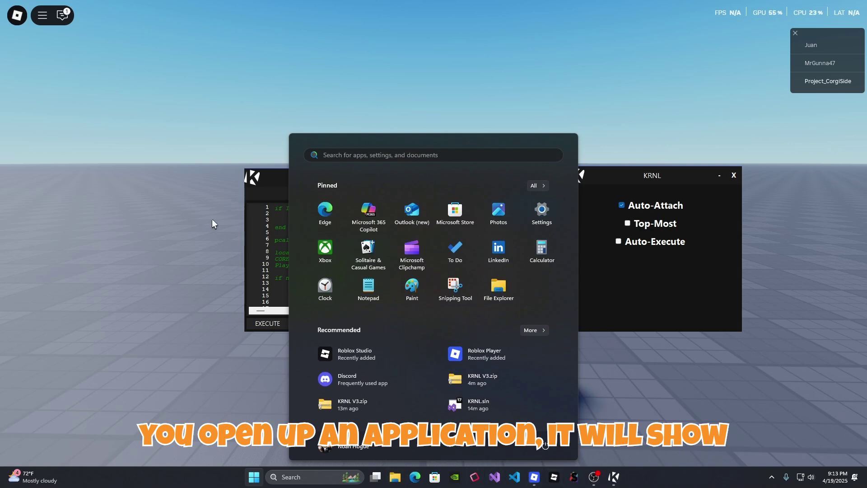
click(270, 182)
mouse_move(270, 182)
mouse_down()
mouse_move(260, 227)
mouse_move(279, 167)
mouse_move(277, 175)
mouse_up()
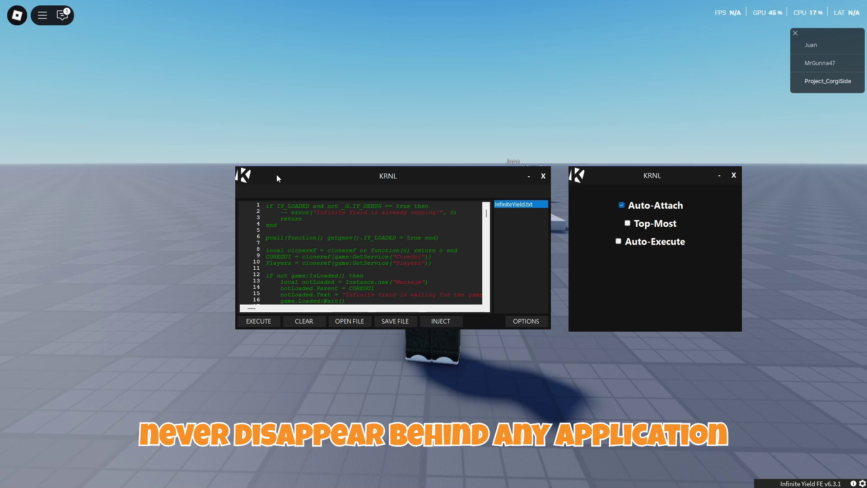
drag(588, 179, 617, 175)
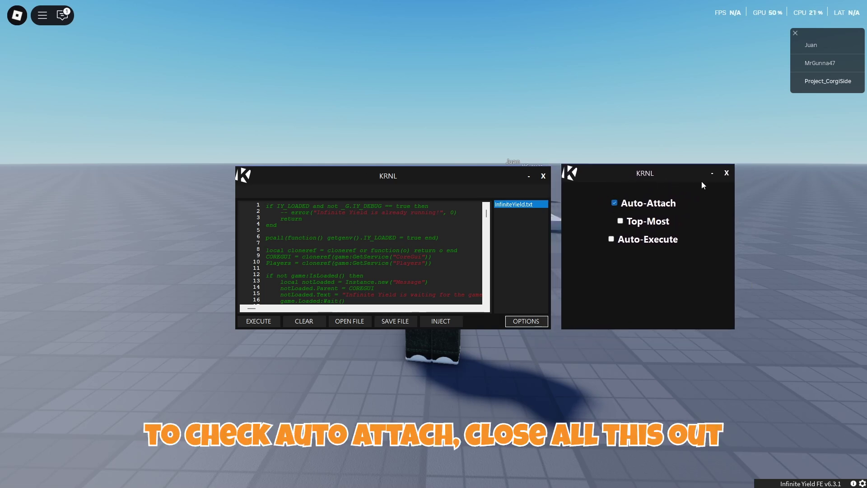
- Close the options and main KRNL windows, relaunch KRNL to test Auto-Attach, and bring it over the game
click(726, 173)
click(543, 176)
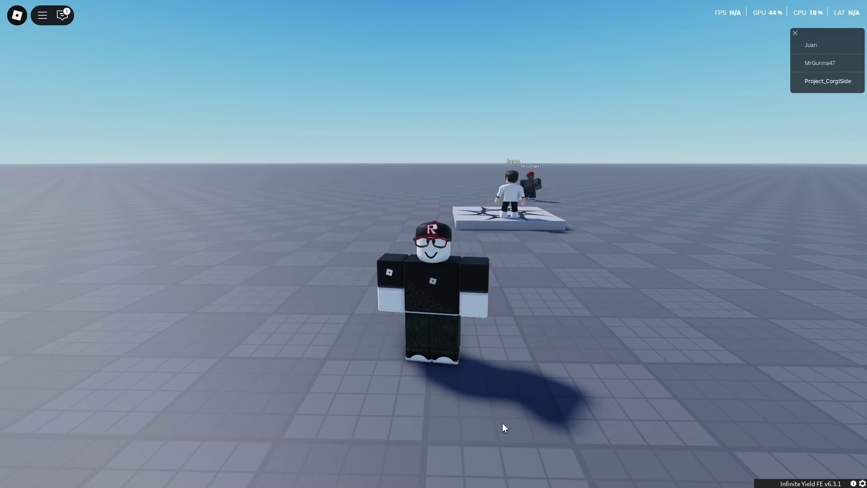
key(super)
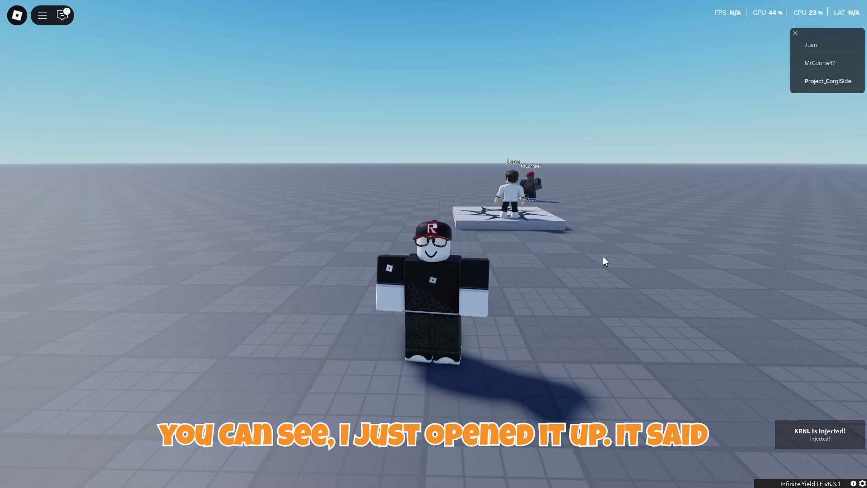
key(super)
click(612, 476)
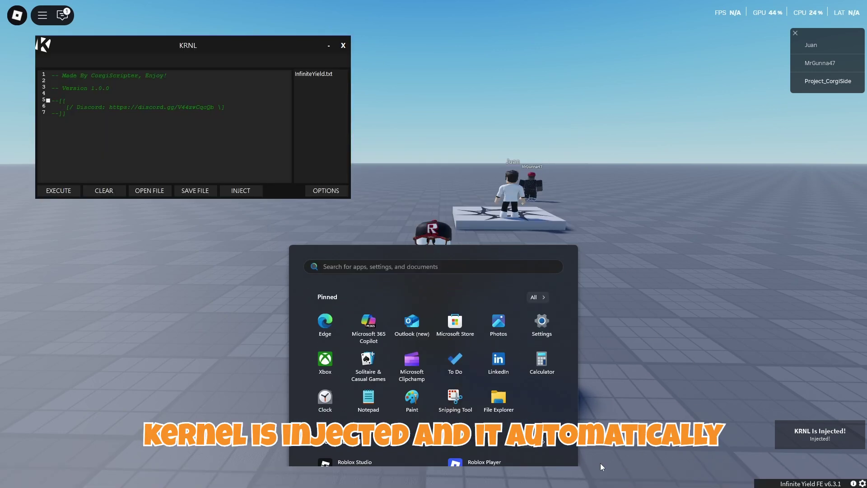
- Move KRNL away from the screen corner, reopen its options beside it and check the Auto-Attach setting
drag(289, 36, 437, 157)
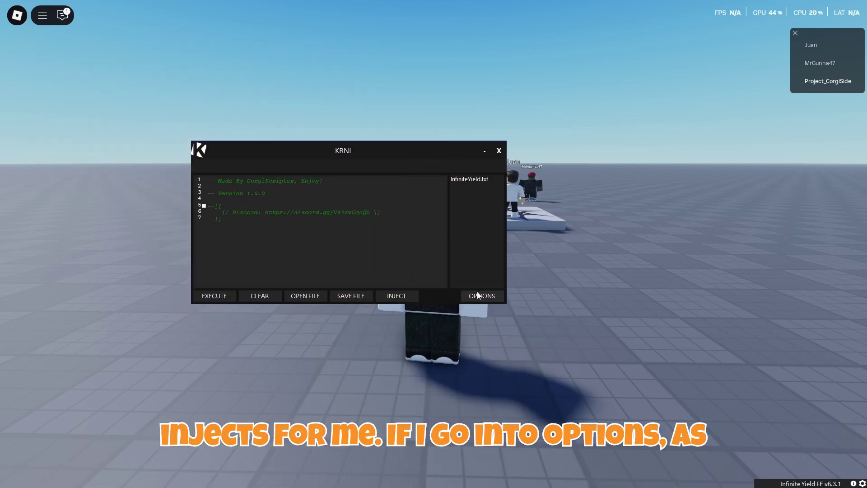
click(481, 295)
drag(189, 80, 652, 154)
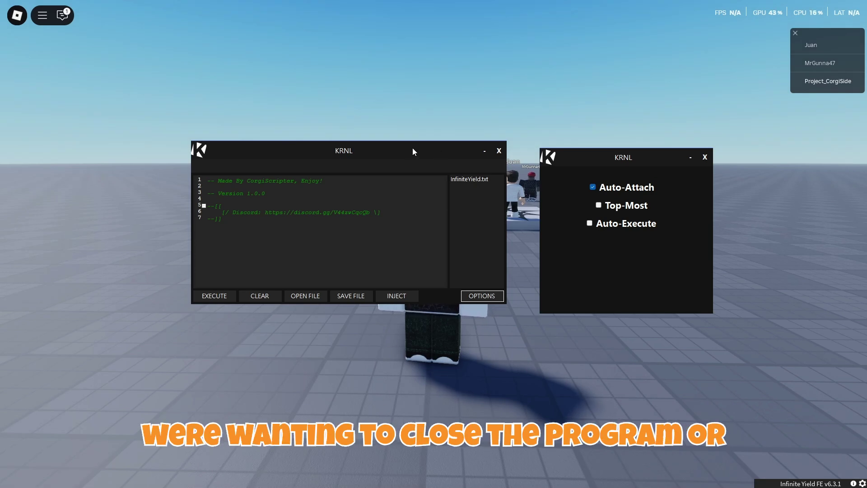
drag(413, 148, 354, 155)
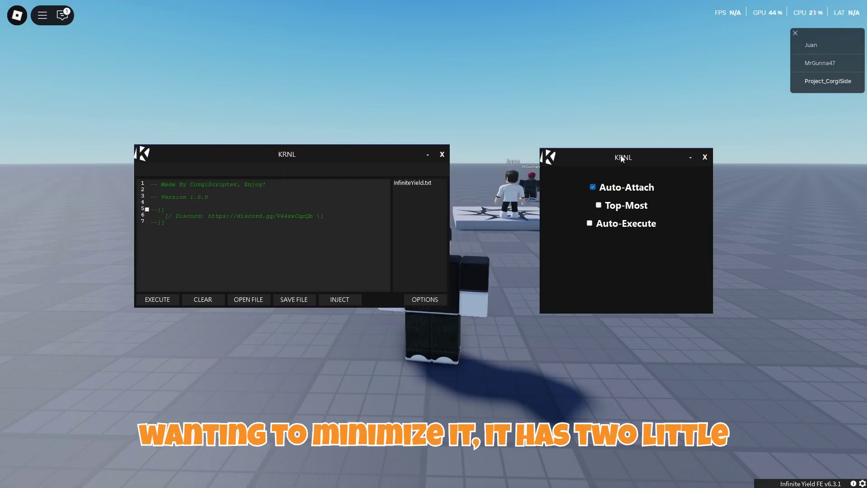
drag(651, 158, 621, 160)
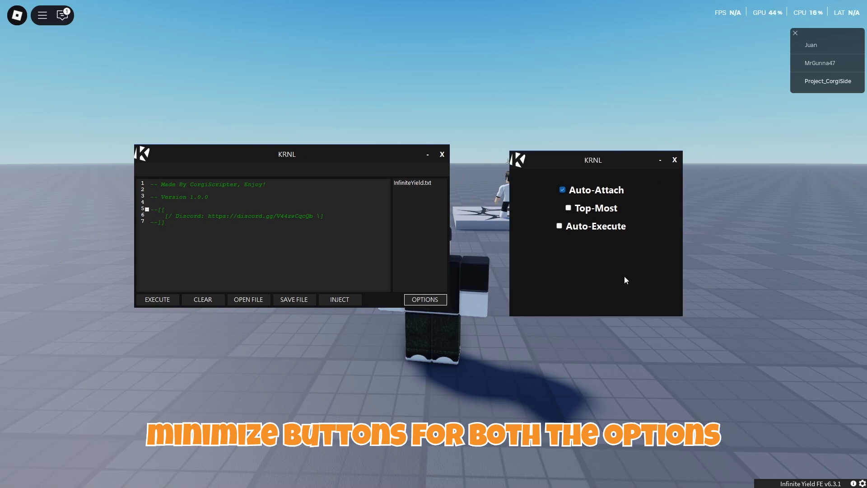
- Dismiss the KRNL options, move the main window aside and return to the Roblox game
drag(364, 157, 377, 145)
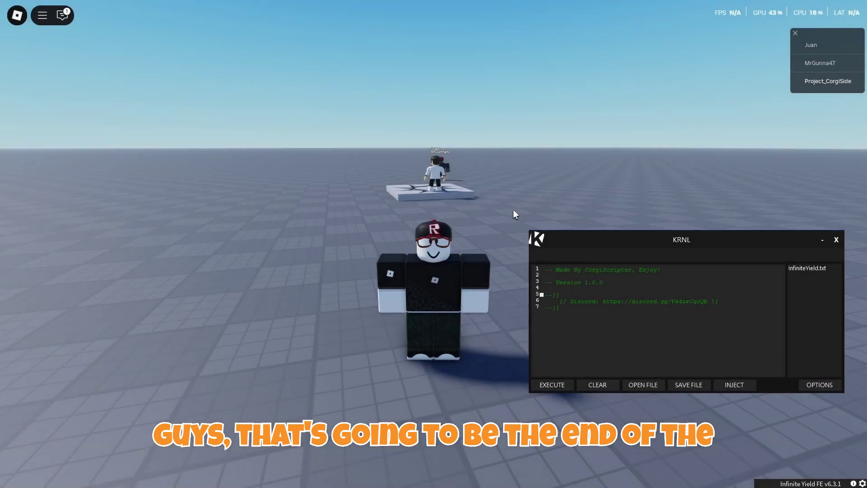
mouse_move(566, 221)
mouse_down()
mouse_move(560, 232)
mouse_move(528, 229)
mouse_move(506, 203)
mouse_move(579, 221)
mouse_up()
click(476, 236)
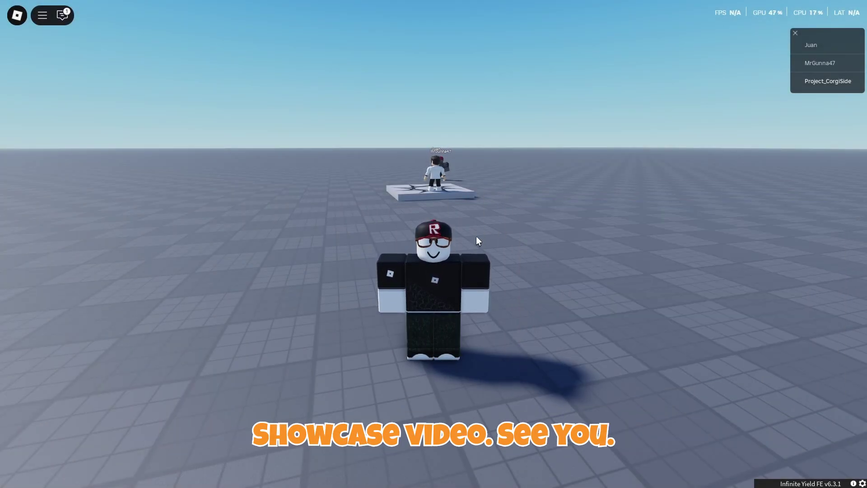